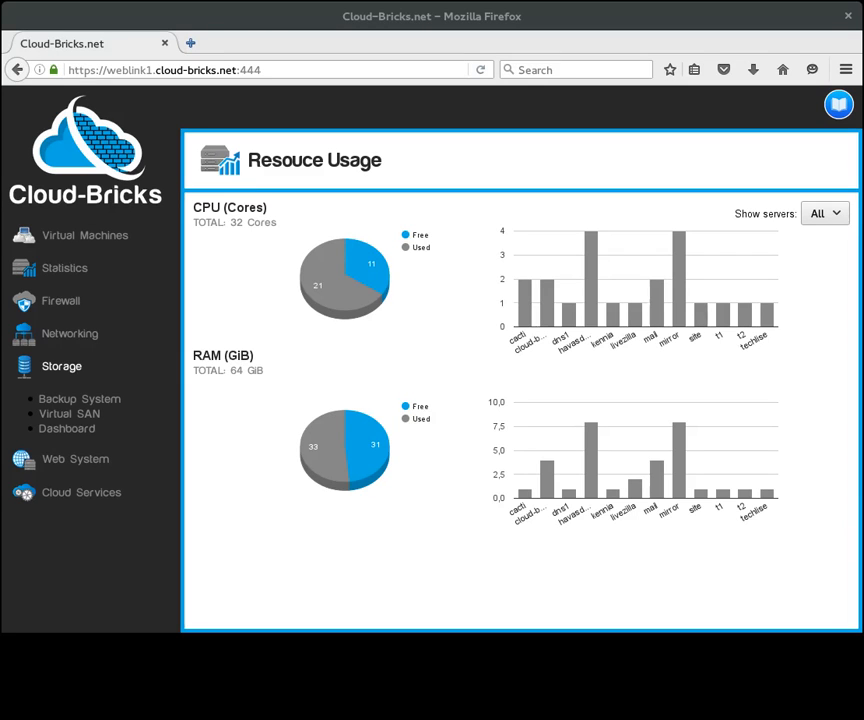
# Start a new virtual machine and name it myvm.
pyautogui.moveTo(352, 308)
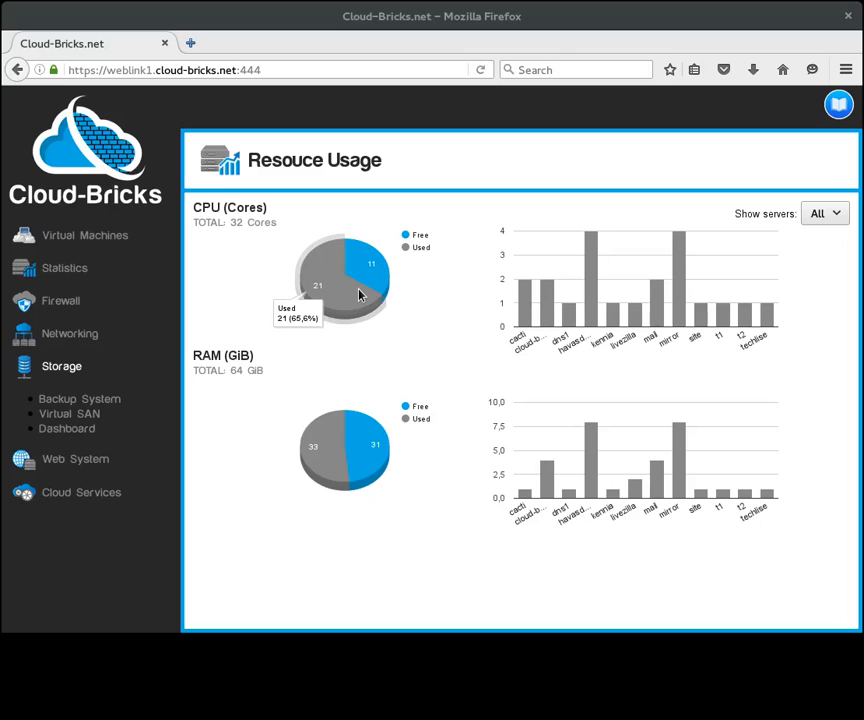
pyautogui.click(54, 430)
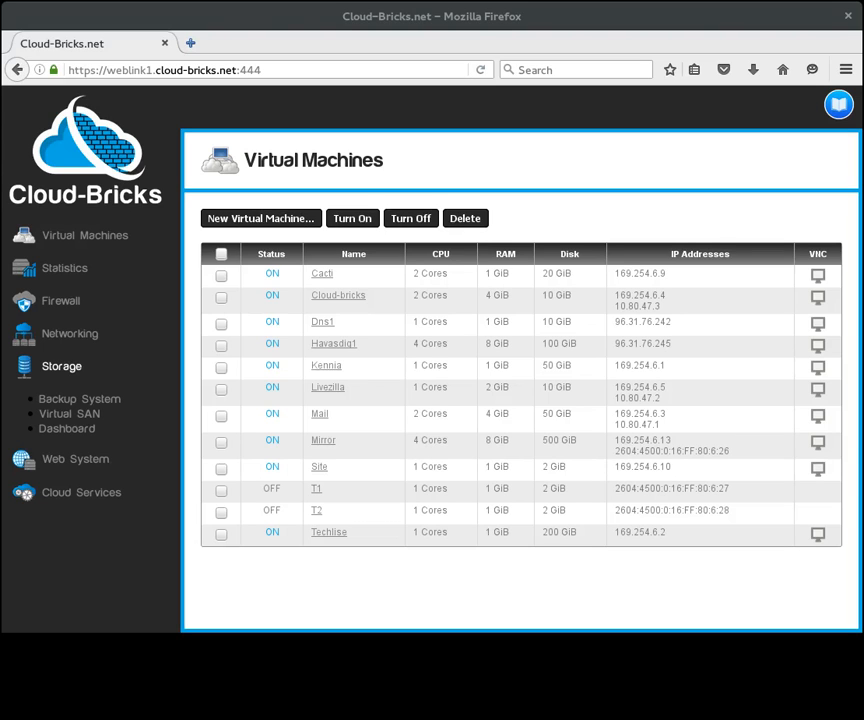
pyautogui.click(297, 221)
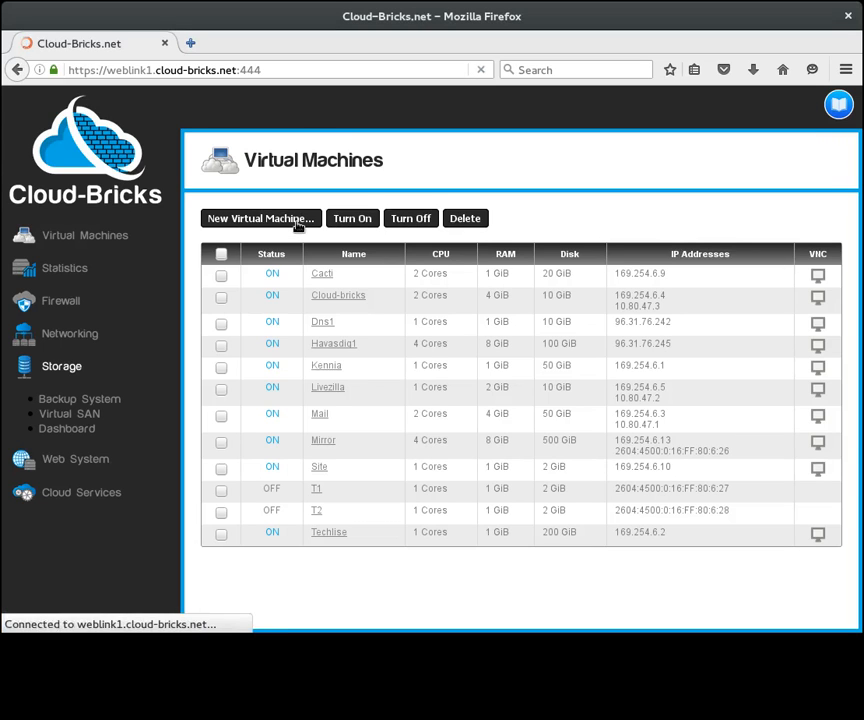
pyautogui.click(510, 268)
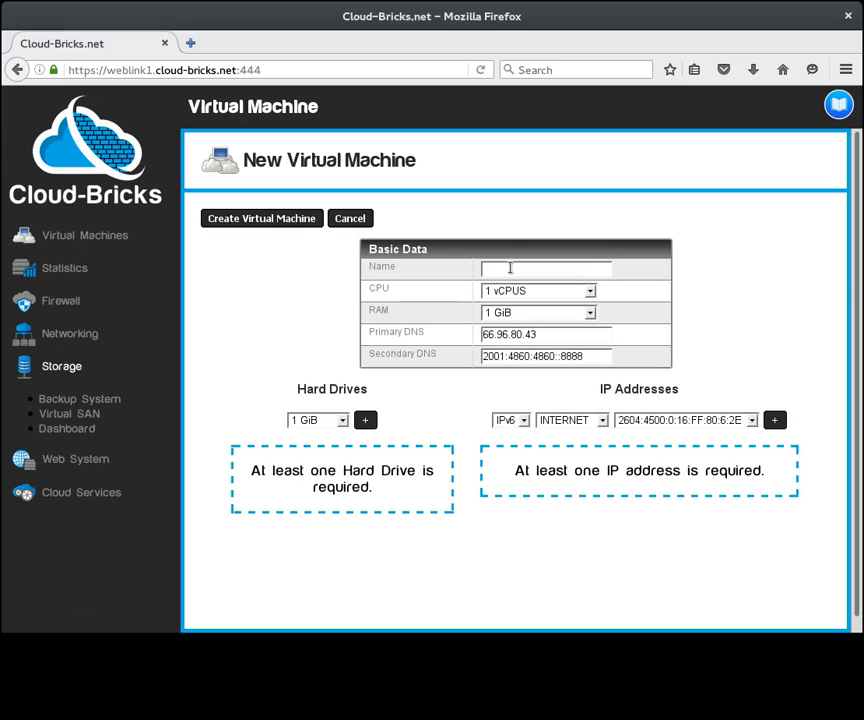
pyautogui.click(510, 268)
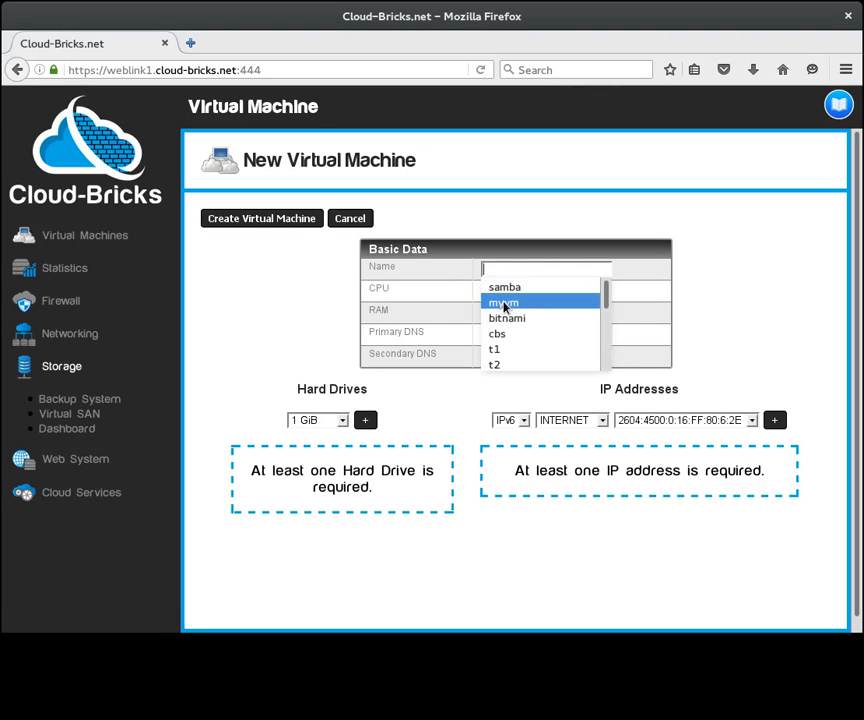
pyautogui.click(504, 304)
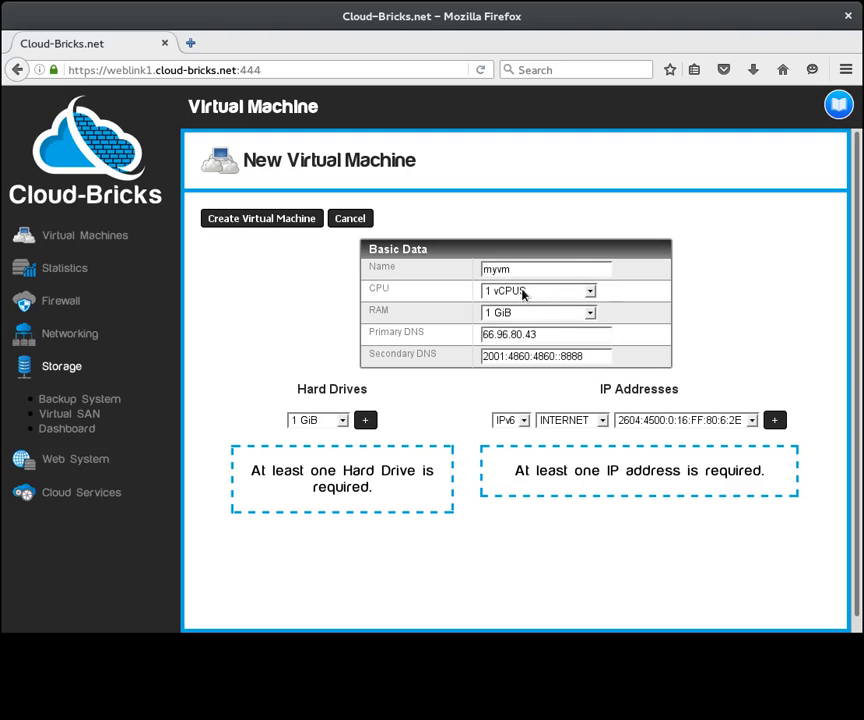
# Give the new virtual machine 4 vCPUs and 8 GiB of RAM.
pyautogui.click(522, 292)
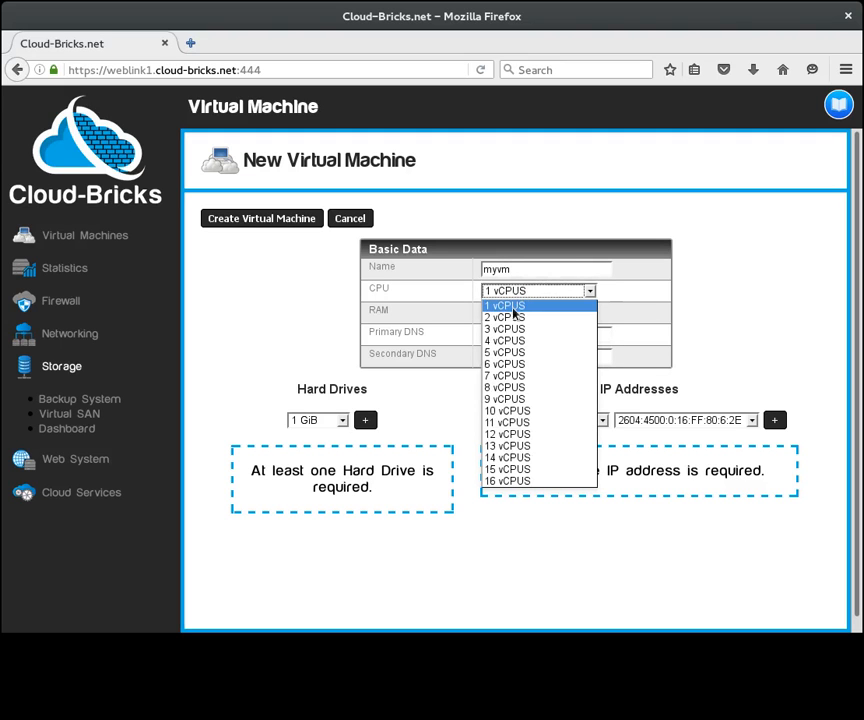
pyautogui.click(512, 340)
pyautogui.click(525, 313)
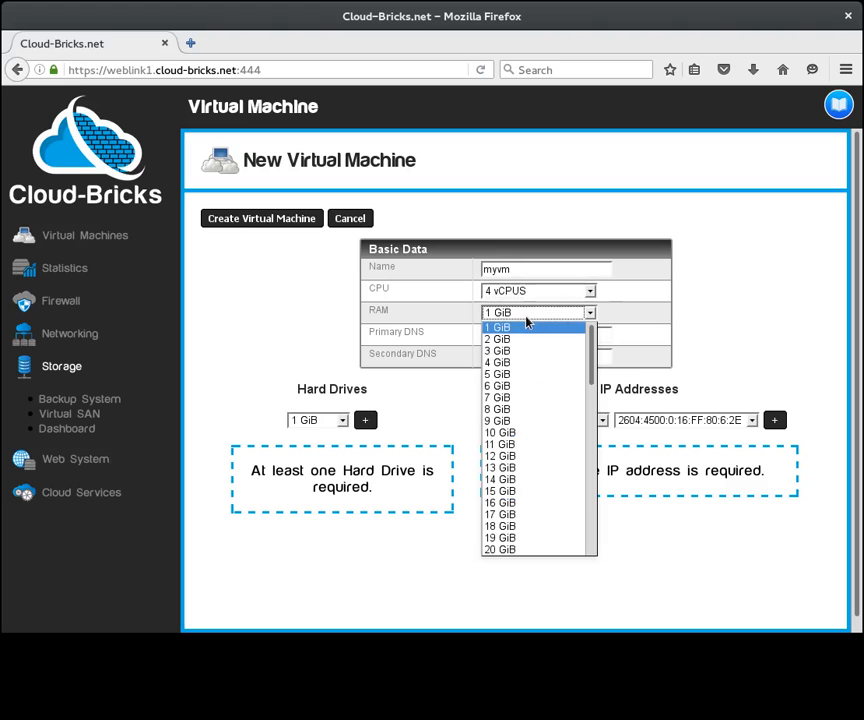
pyautogui.click(519, 410)
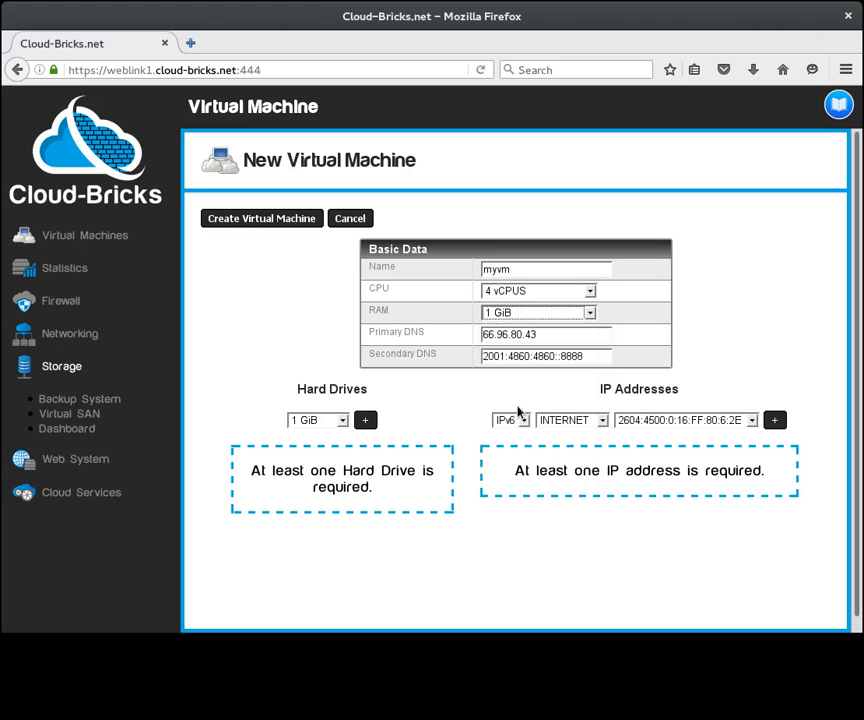
# Add a 20 GiB hard drive and the INTERNET IPv6 address 2604:4500:0:16:FF:80:6:2E, and create the virtual machine.
pyautogui.click(313, 421)
pyautogui.click(306, 552)
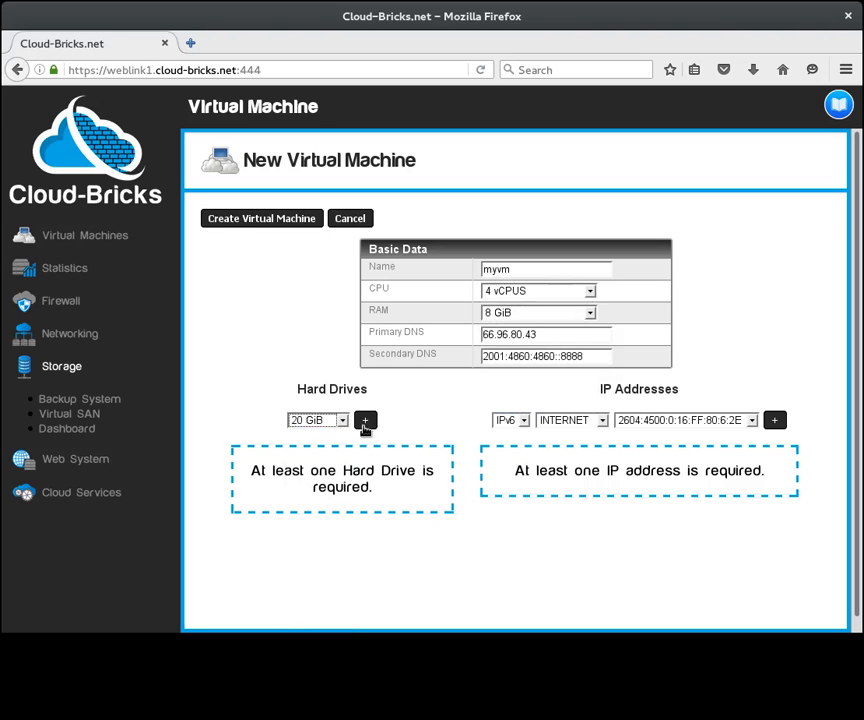
pyautogui.click(365, 420)
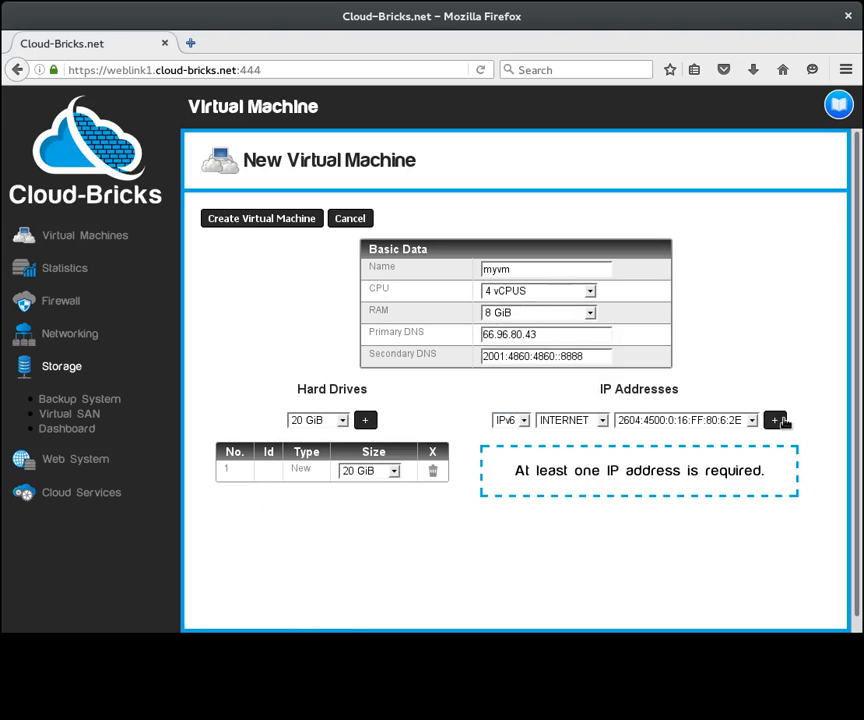
pyautogui.click(777, 420)
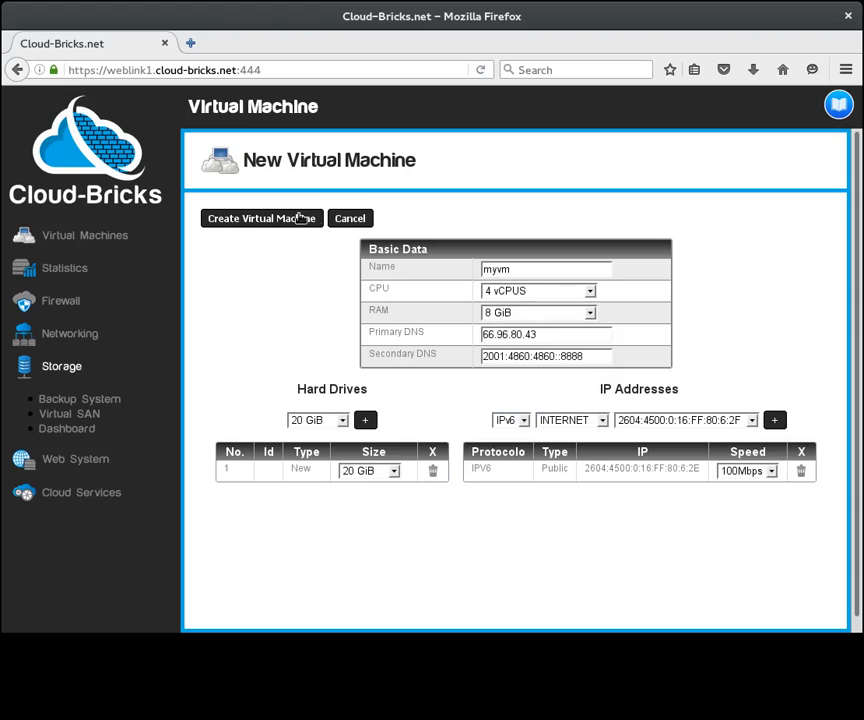
pyautogui.click(266, 220)
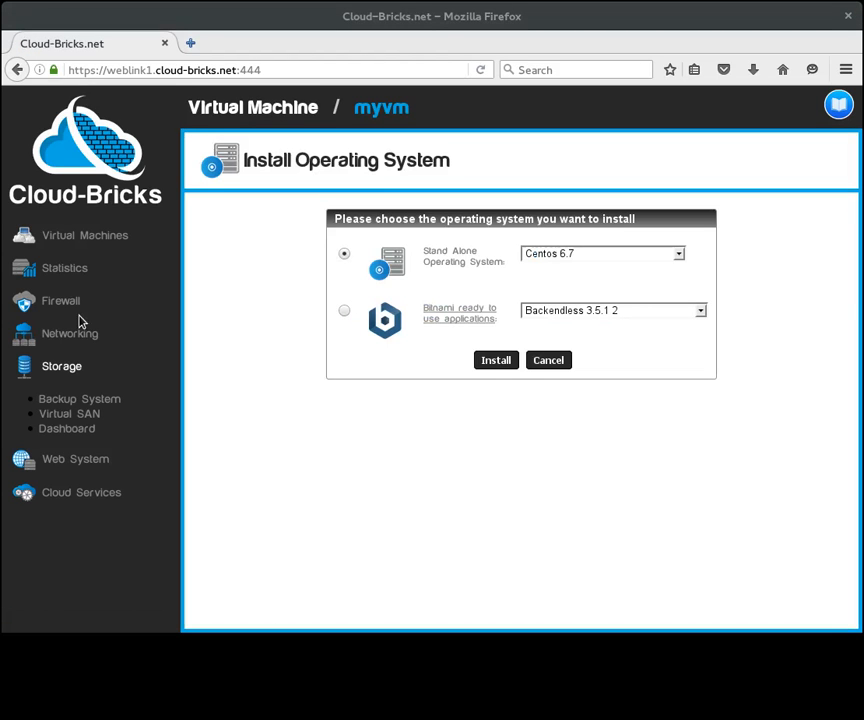
# Install RedHat Enterprise Linux 7.2 as the stand-alone operating system on myvm.
pyautogui.click(559, 256)
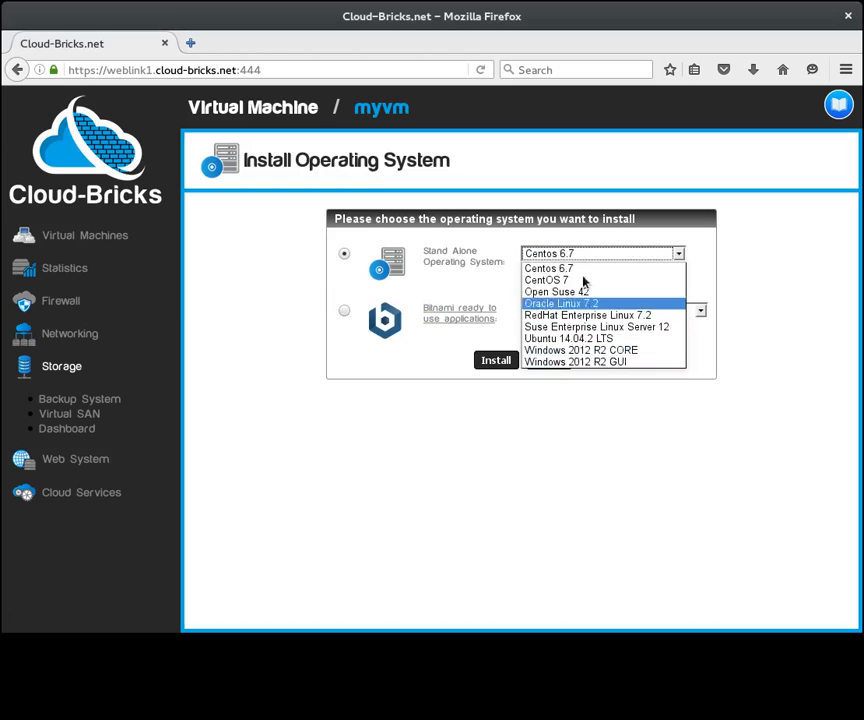
pyautogui.click(578, 316)
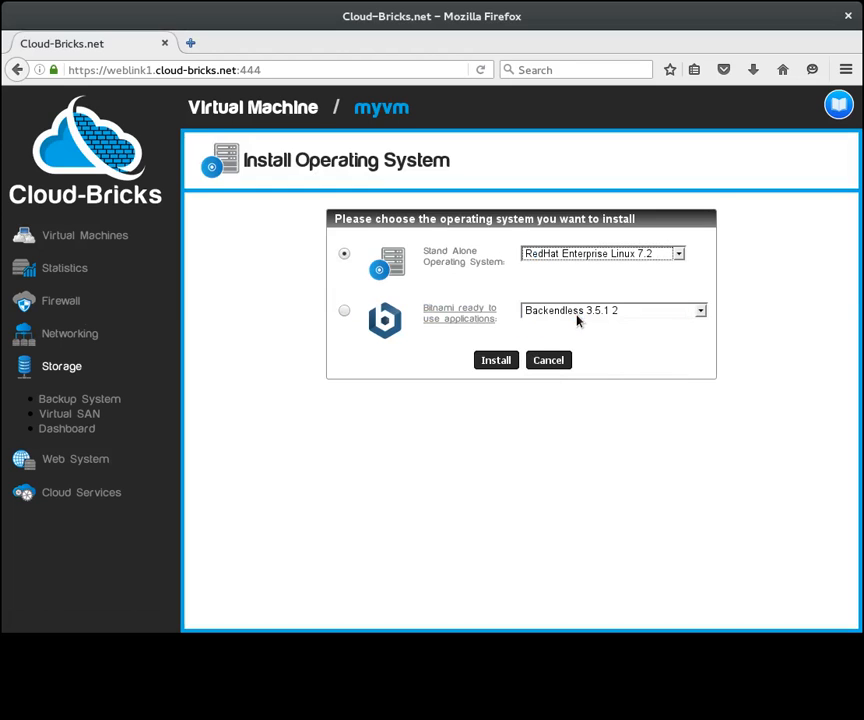
pyautogui.click(486, 362)
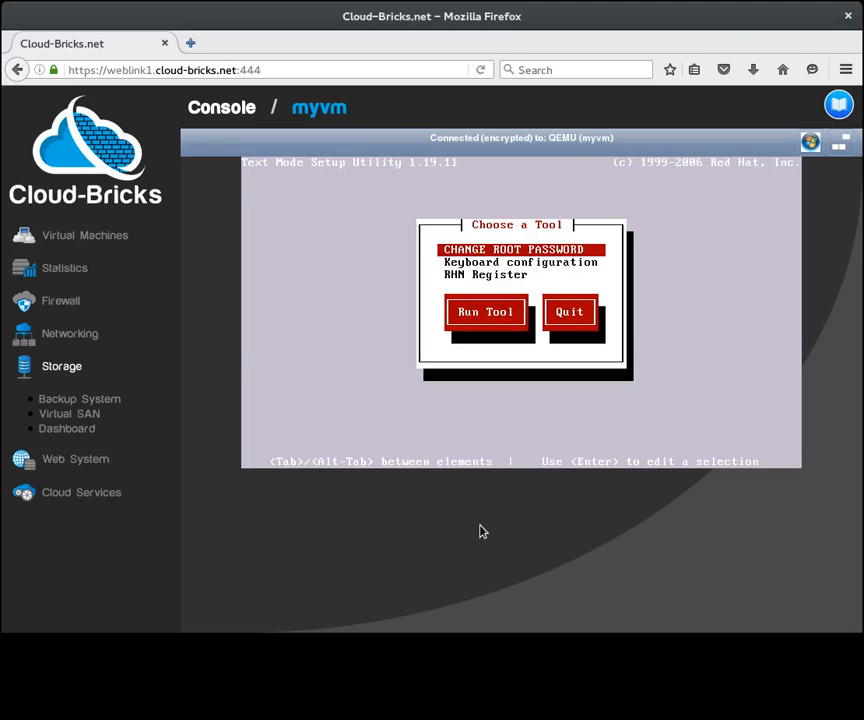
# Change the root password in the Text Mode Setup Utility, entering and retyping the new password, and quit the utility.
pyautogui.press('Return')
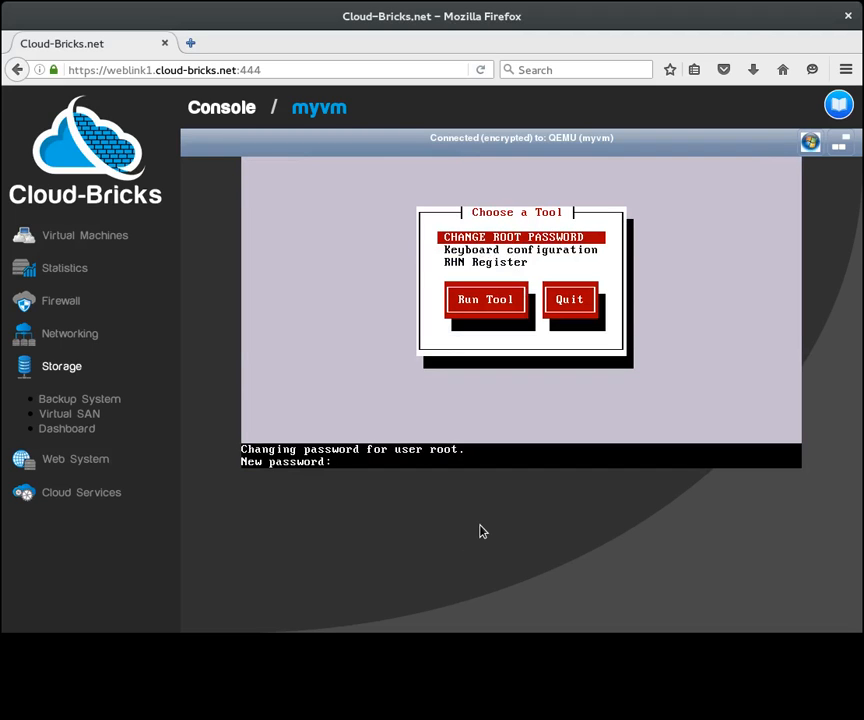
pyautogui.press('Return')
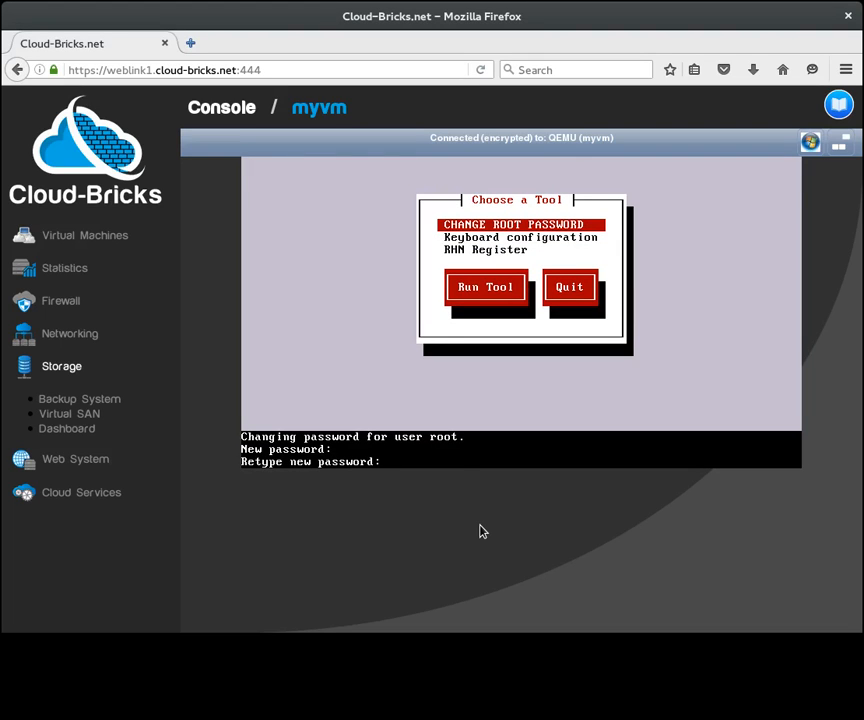
pyautogui.press('Return')
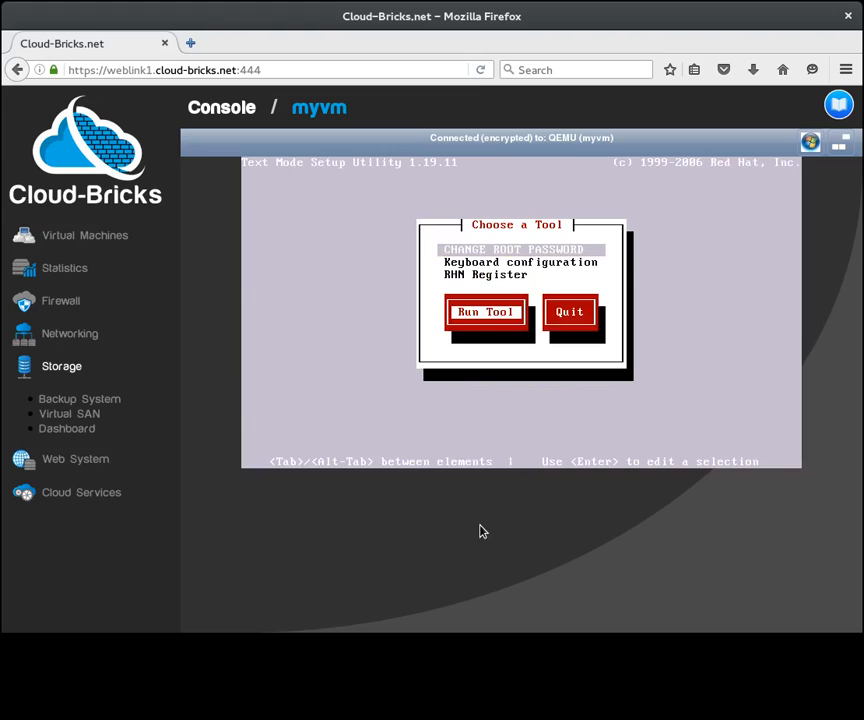
pyautogui.press('Tab')
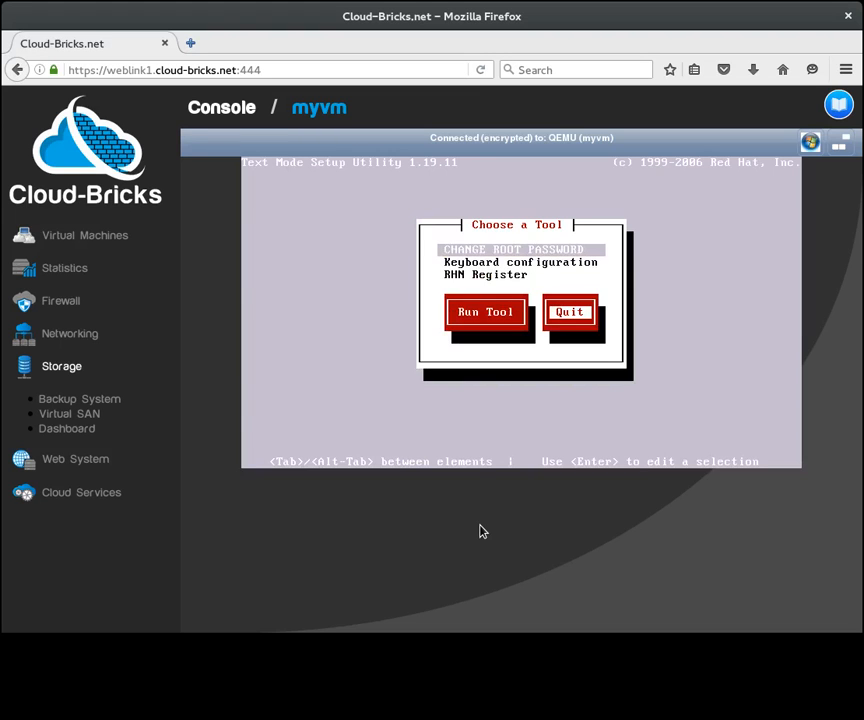
pyautogui.press('Return')
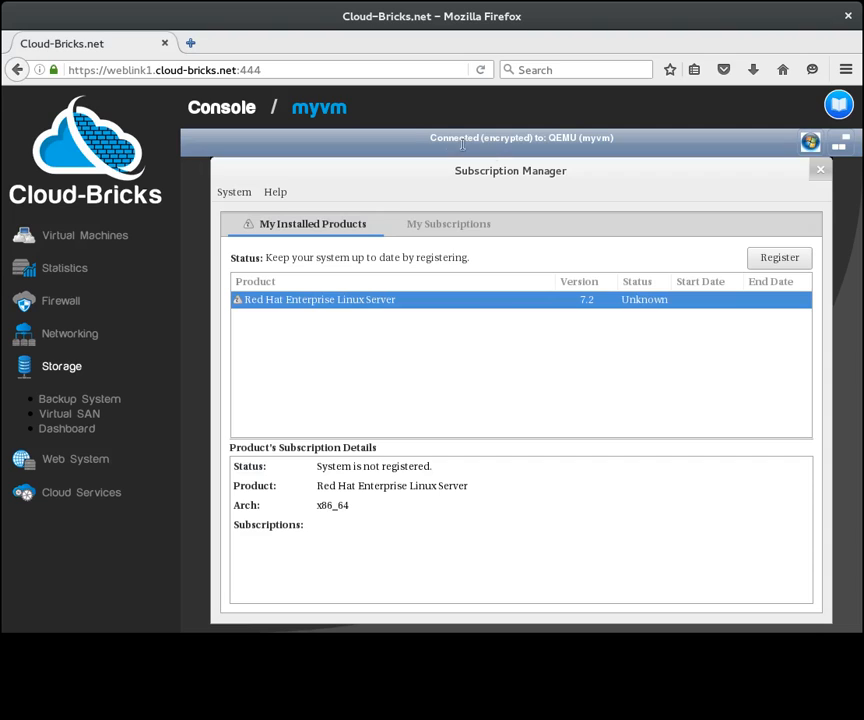
# Dismiss the Subscription Manager, date and time zone, and language setup dialogs, and boot Red Hat Enterprise Linux Server 7.2 (Maipo).
pyautogui.click(817, 173)
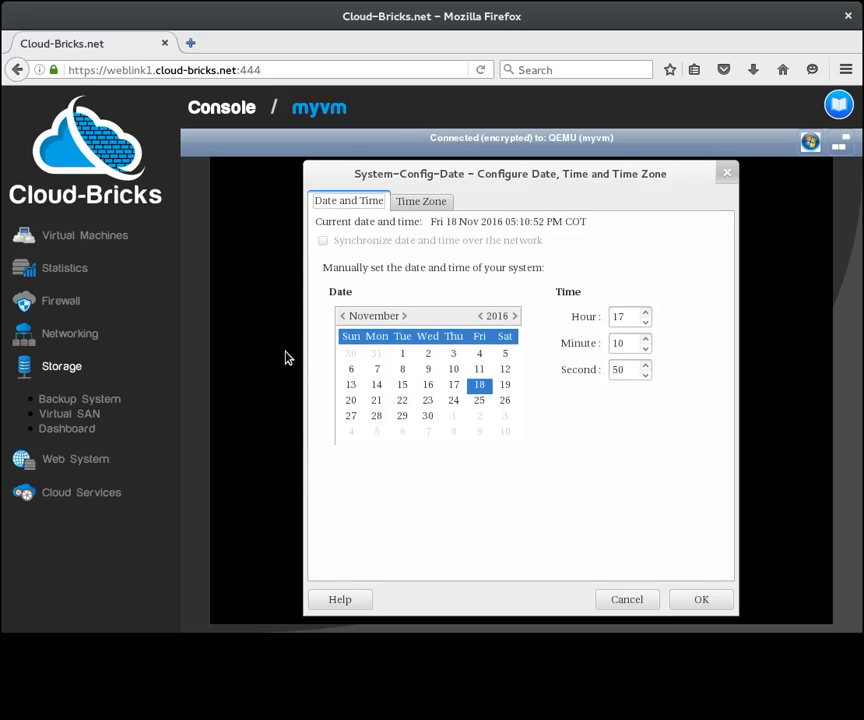
pyautogui.click(419, 204)
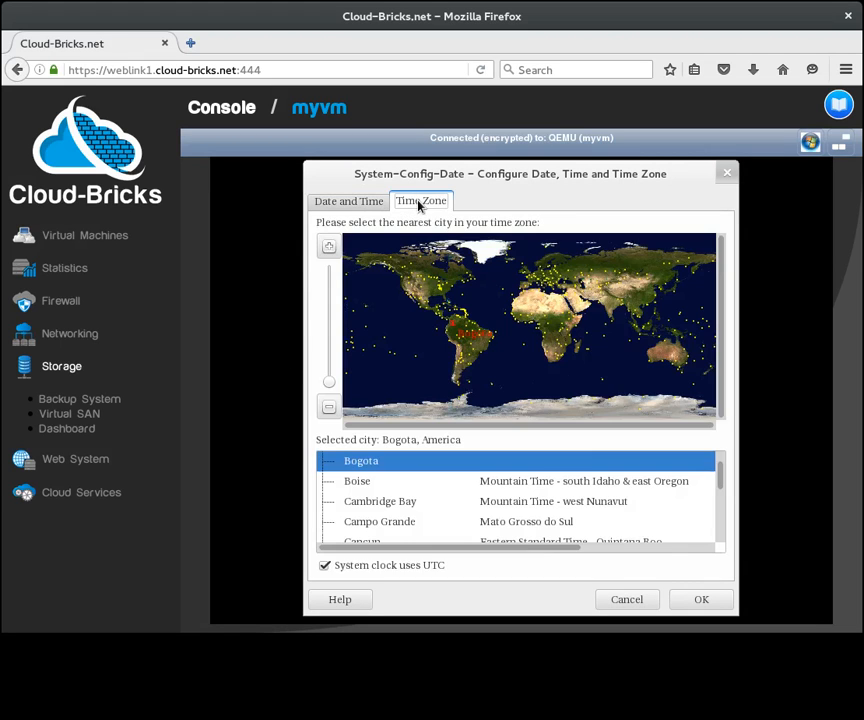
pyautogui.click(641, 606)
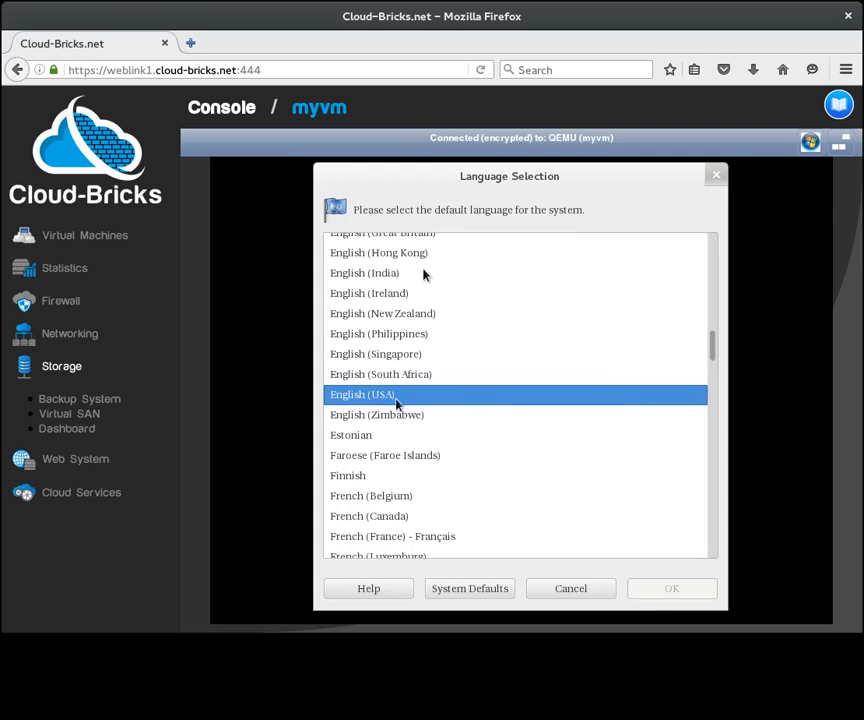
pyautogui.click(583, 590)
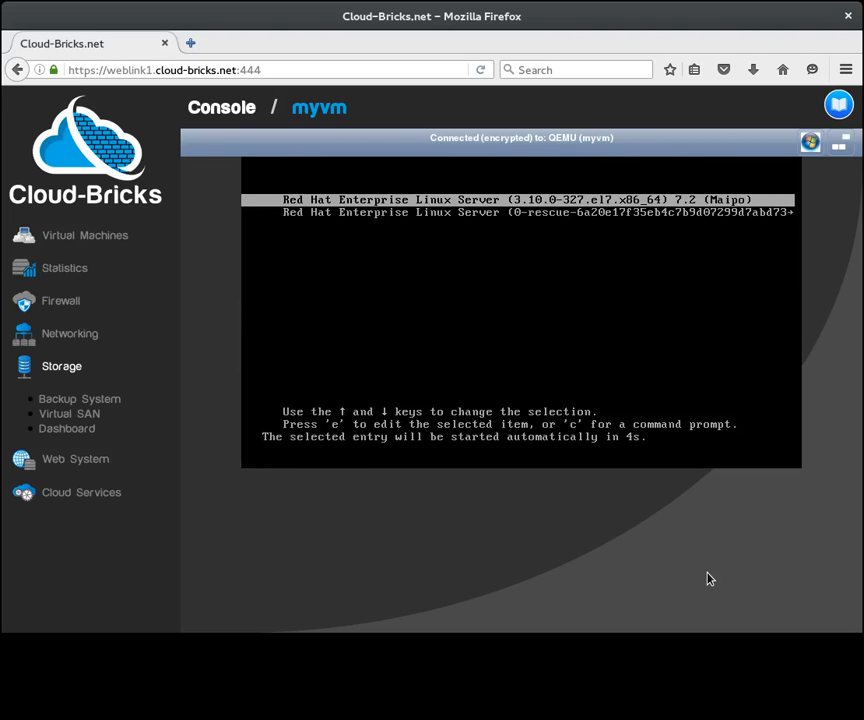
pyautogui.press('Return')
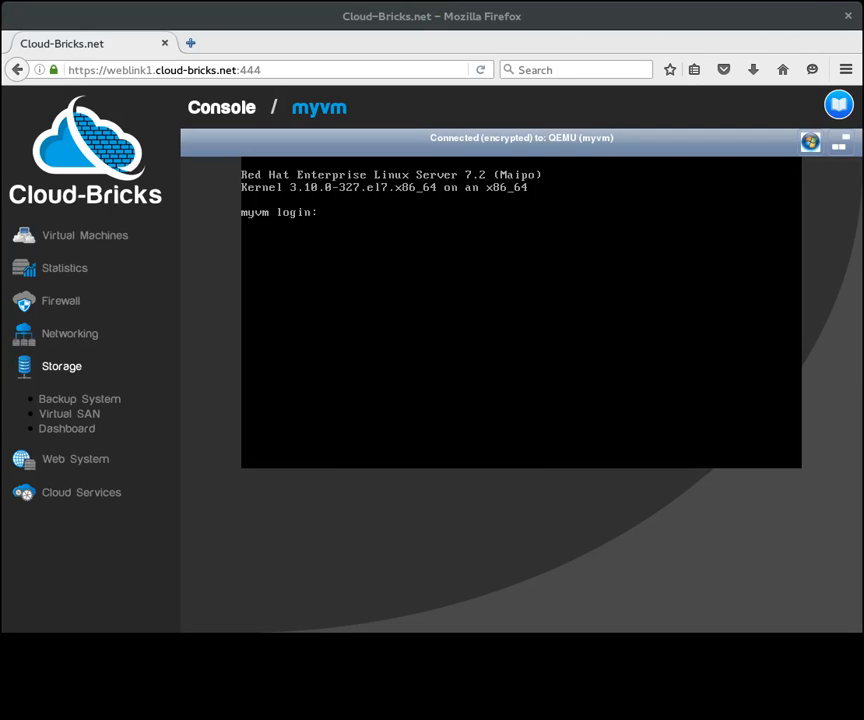
# Open the configuration of myvm from the virtual machine list and turn the machine off.
pyautogui.click(80, 238)
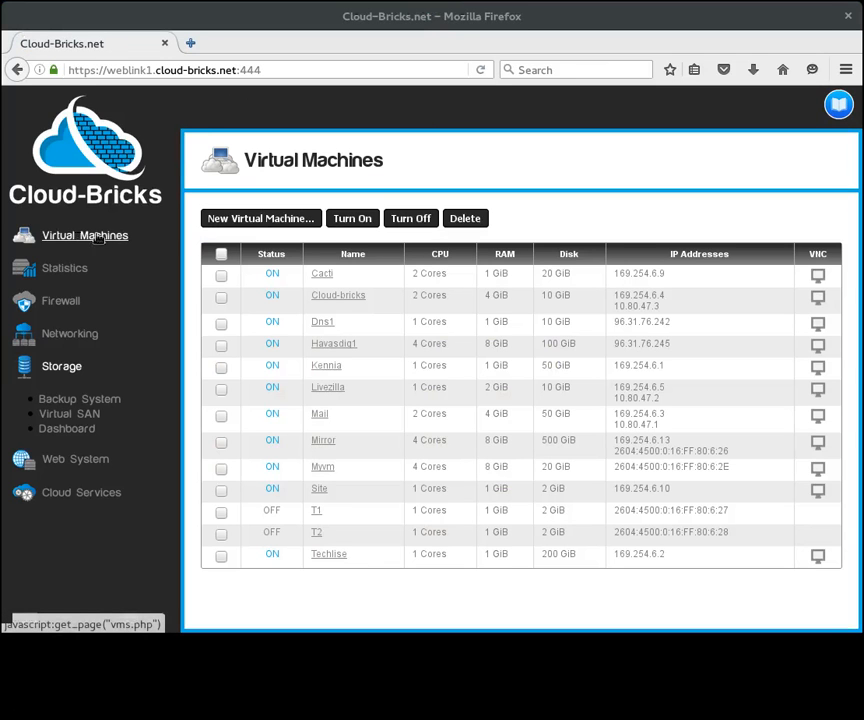
pyautogui.click(323, 468)
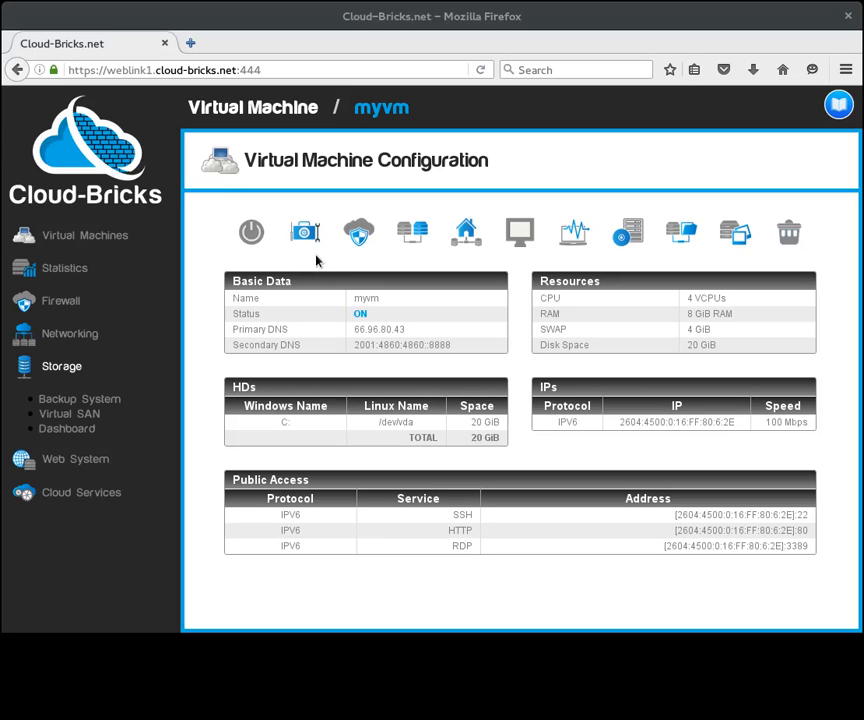
pyautogui.click(251, 233)
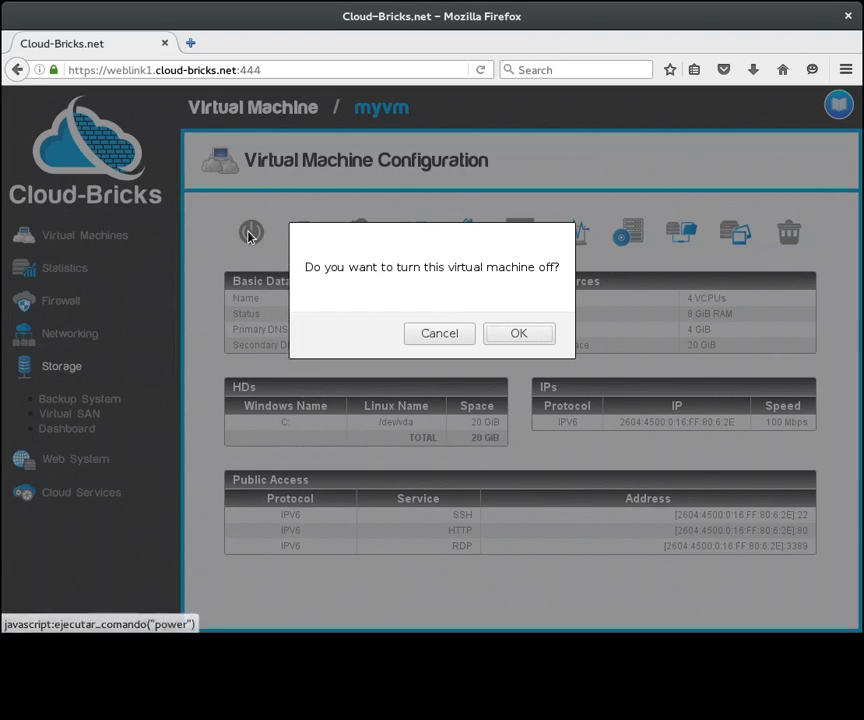
pyautogui.click(507, 336)
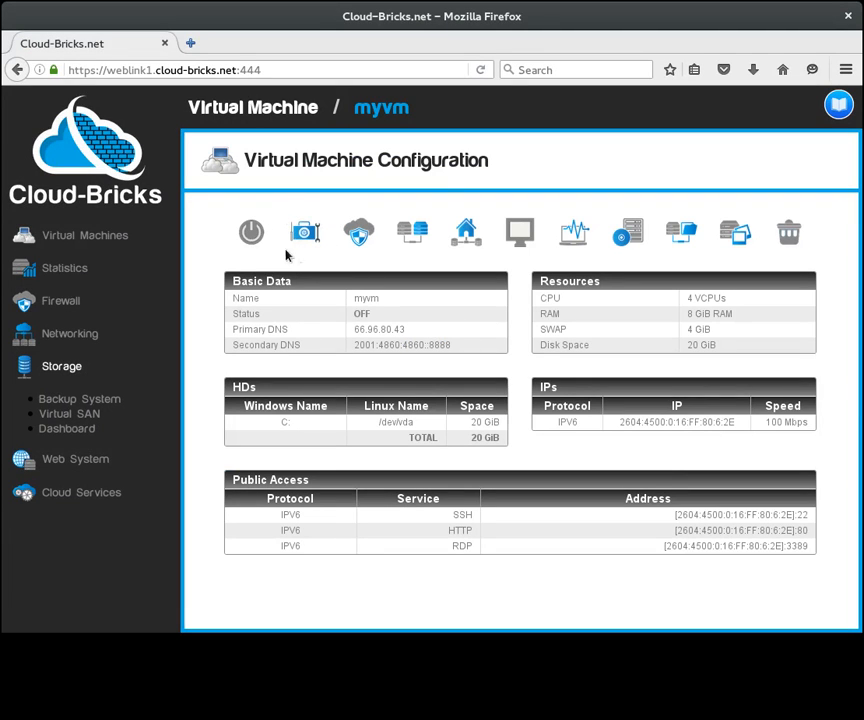
# Edit the resources of myvm, setting the CPU to 8 vCPUs and the RAM to 10 GiB.
pyautogui.click(306, 234)
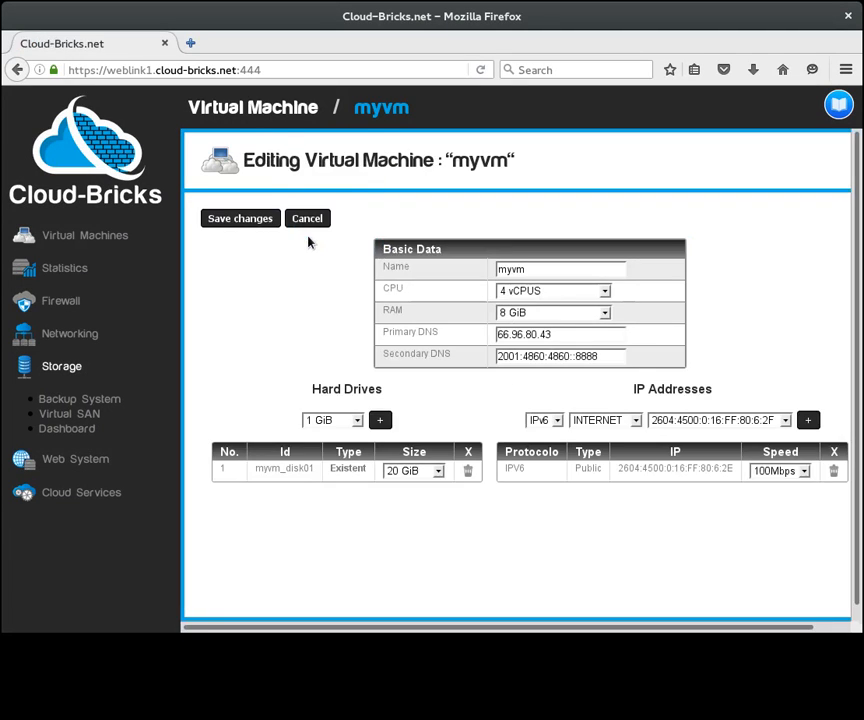
pyautogui.click(540, 292)
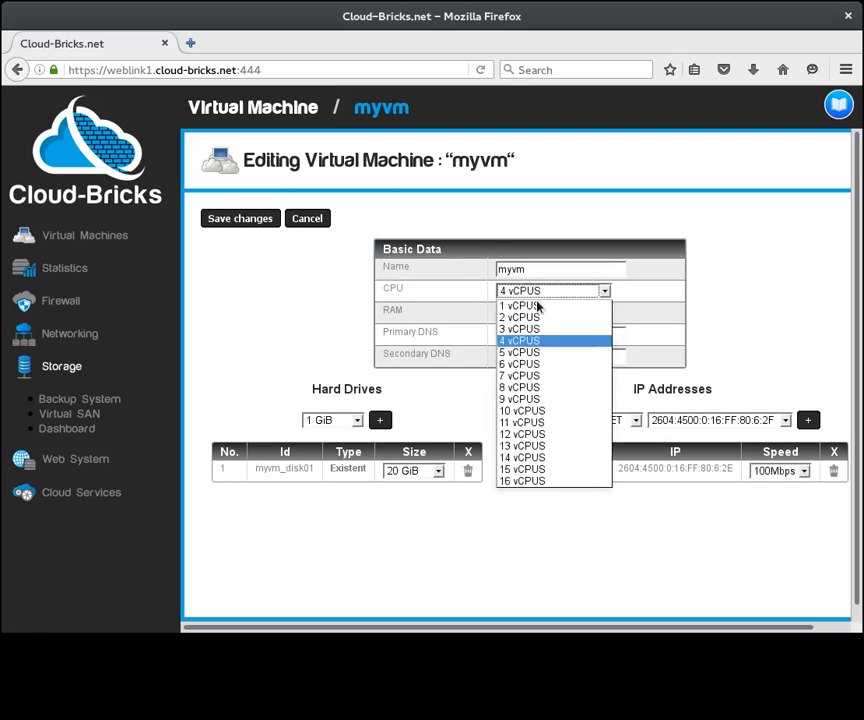
pyautogui.click(520, 388)
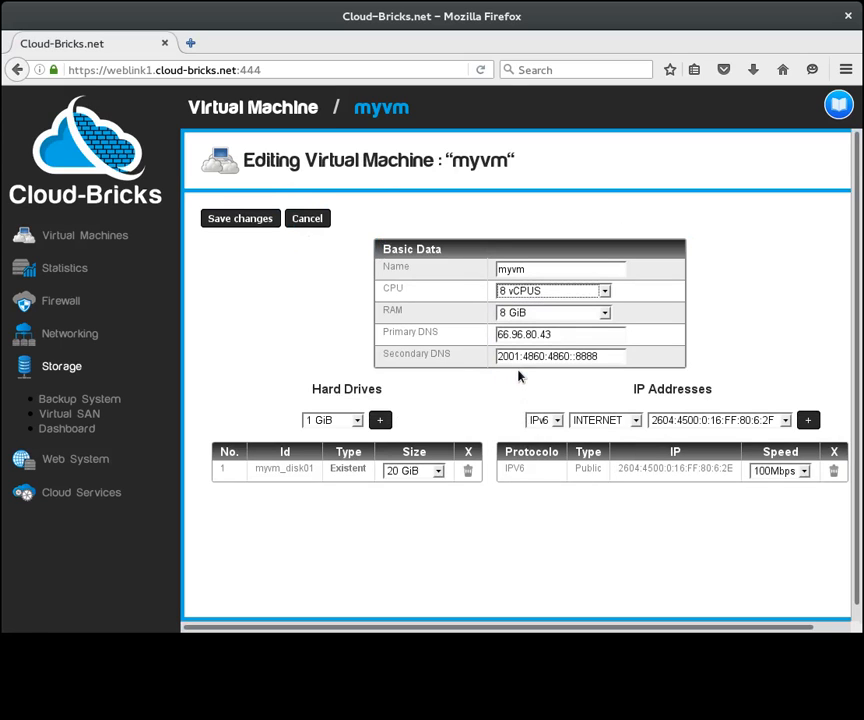
pyautogui.click(550, 313)
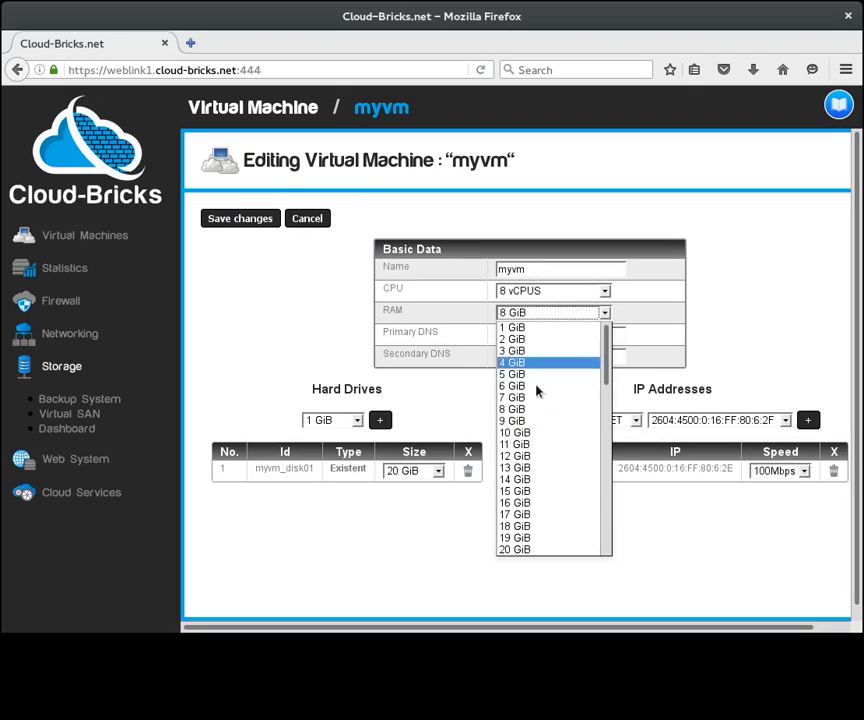
pyautogui.click(529, 440)
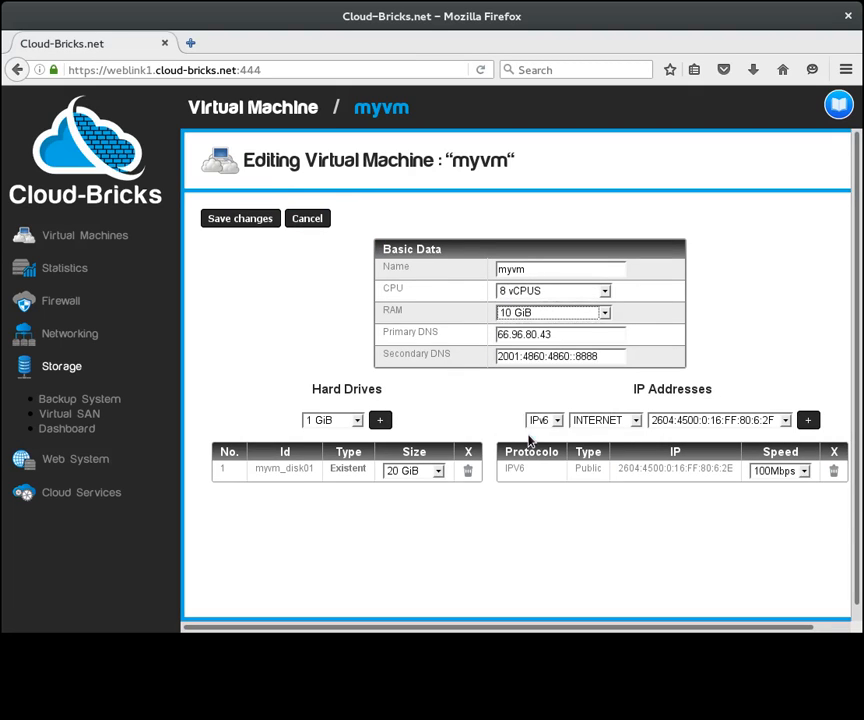
# Try resizing myvm_disk01 to 100 GiB and adding the IPv4 NAT address 169.254.6.14, and discard the edits to myvm.
pyautogui.click(409, 470)
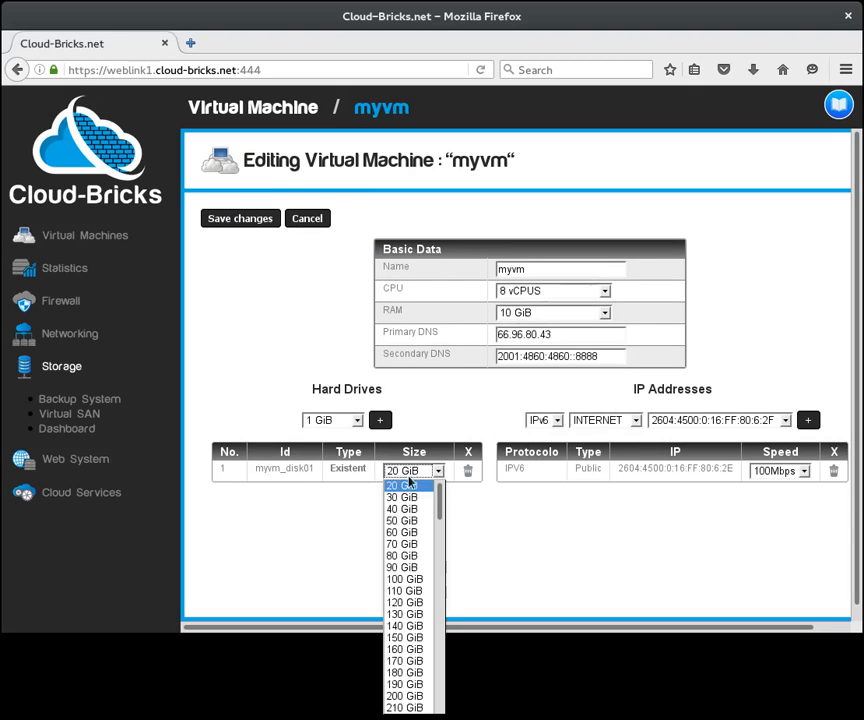
pyautogui.click(407, 580)
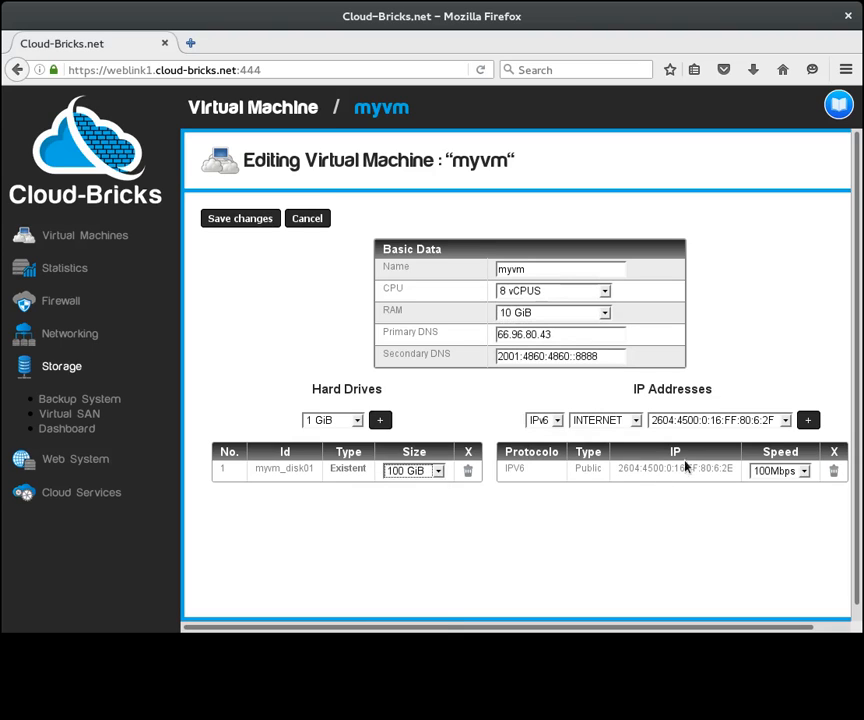
pyautogui.click(541, 420)
pyautogui.click(537, 450)
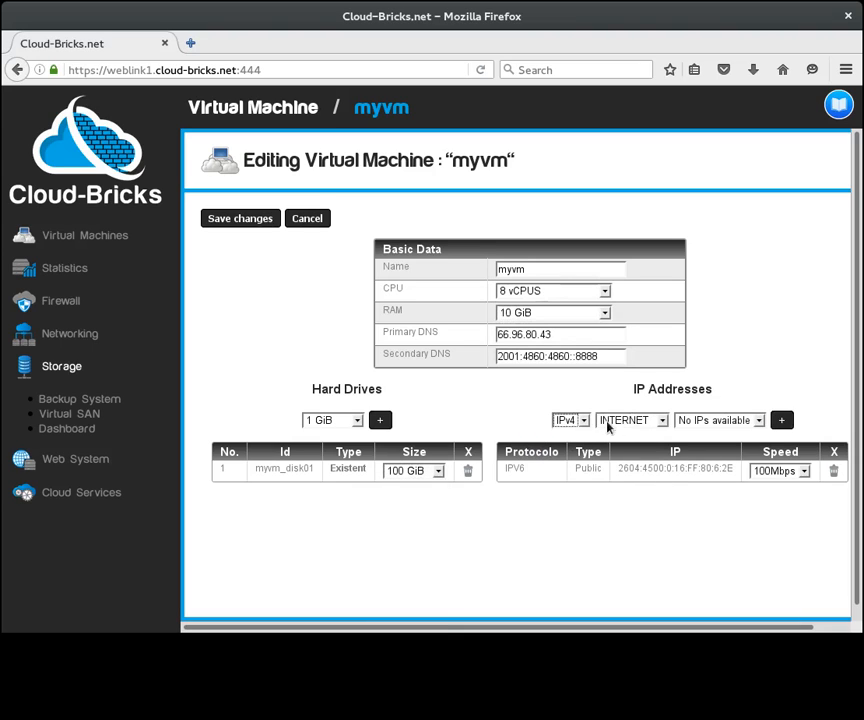
pyautogui.click(610, 422)
pyautogui.click(623, 446)
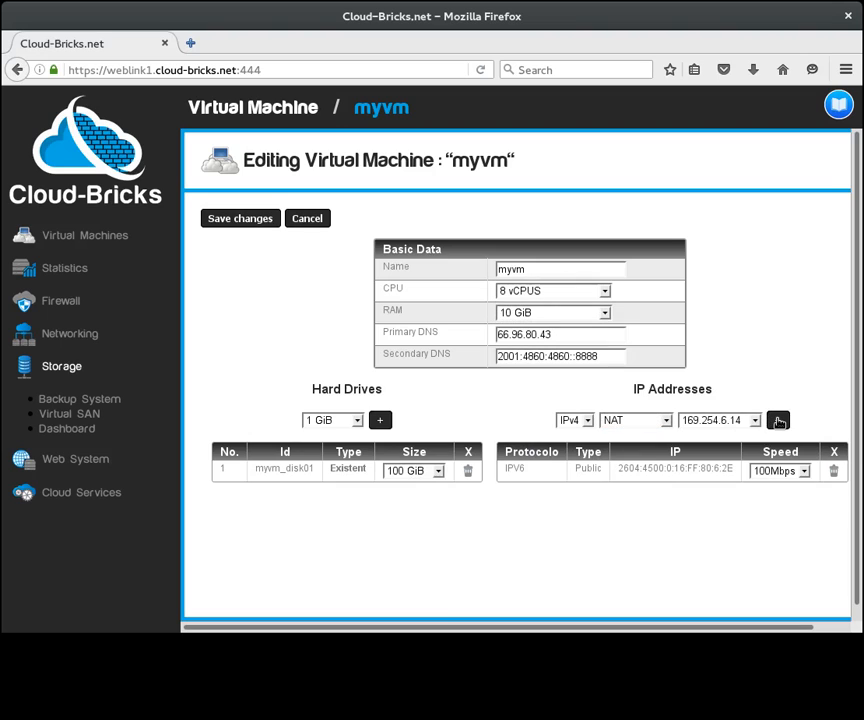
pyautogui.click(779, 419)
pyautogui.click(321, 222)
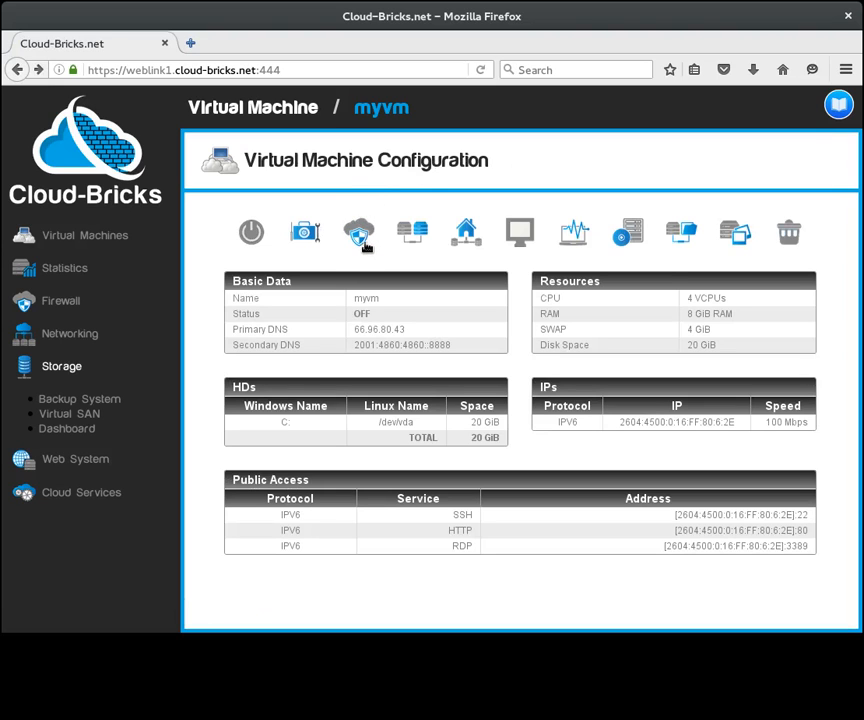
# Review the inbound and outbound firewall rules of myvm and return to its configuration without applying anything.
pyautogui.click(353, 229)
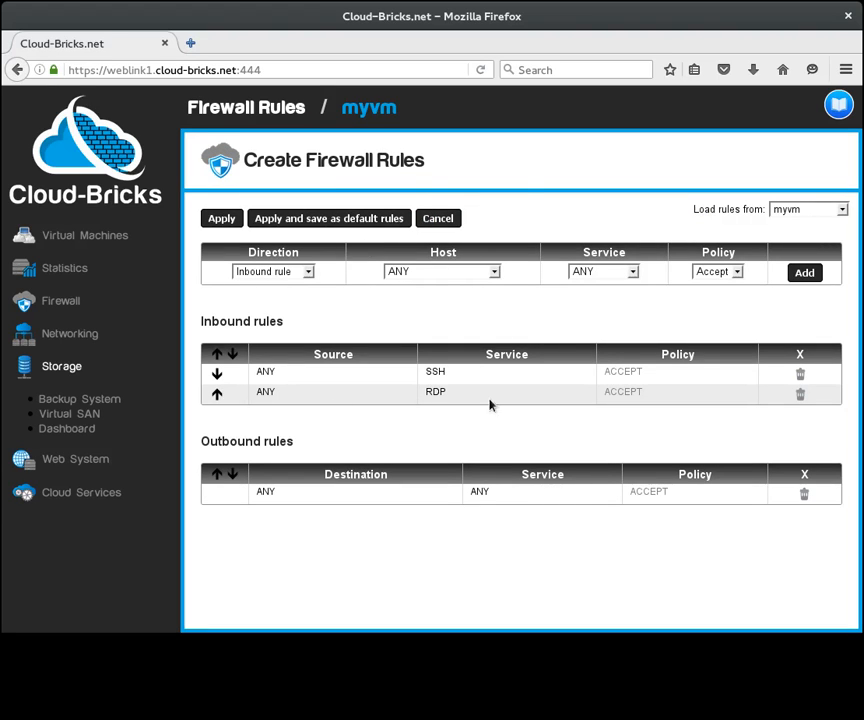
pyautogui.click(451, 222)
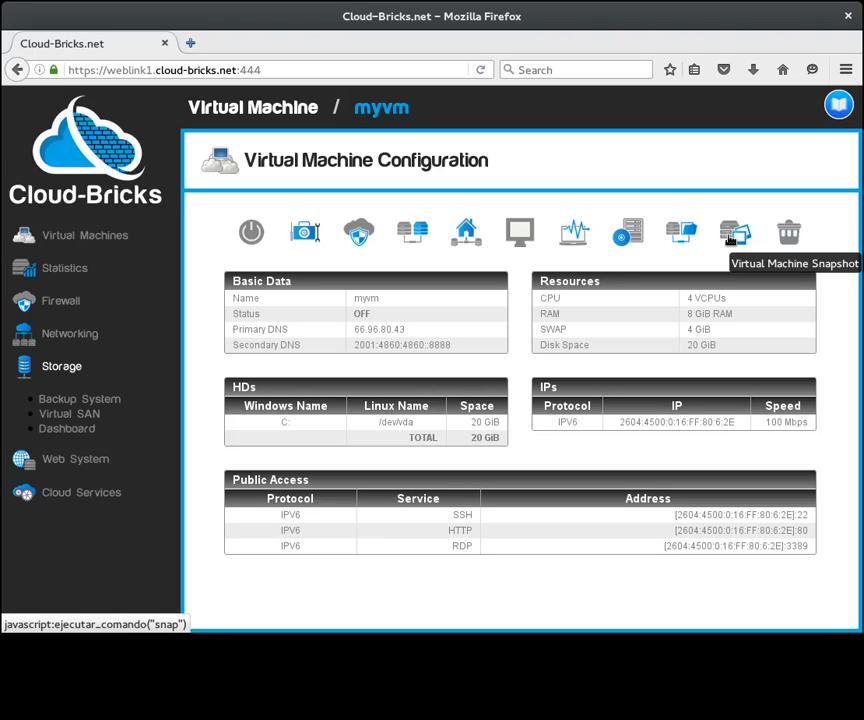
# Delete the virtual machine myvm and confirm its removal.
pyautogui.click(790, 238)
pyautogui.click(536, 336)
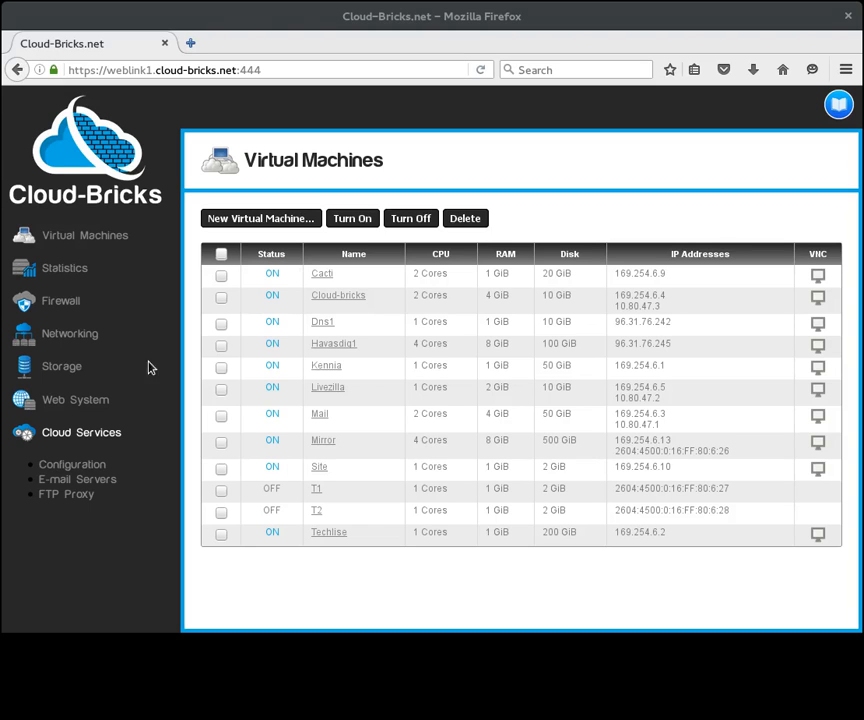
# Look through the options available under Statistics, Firewall, Networking, Storage, Web System and Cloud Services.
pyautogui.click(78, 270)
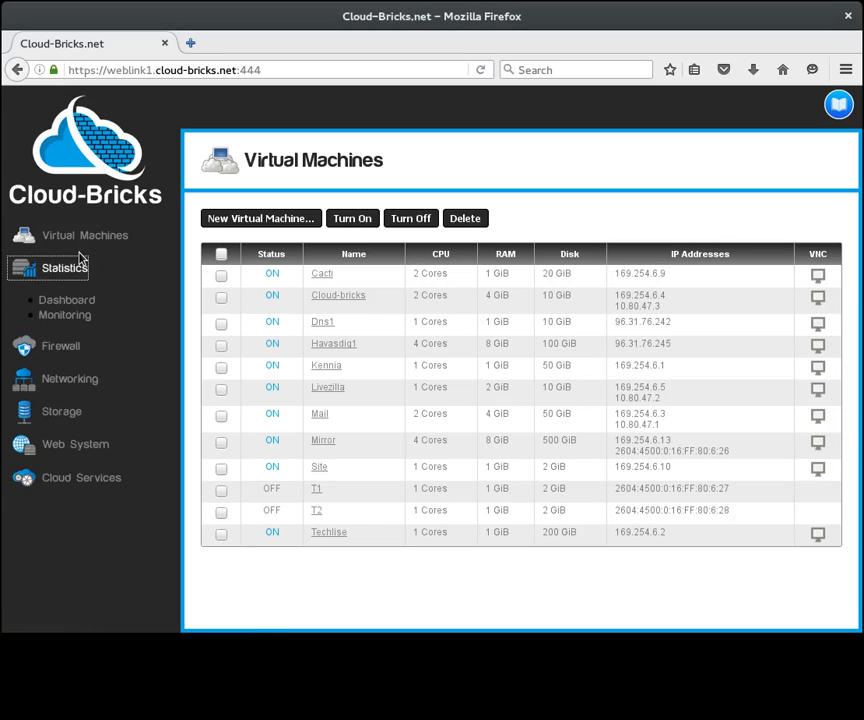
pyautogui.click(52, 346)
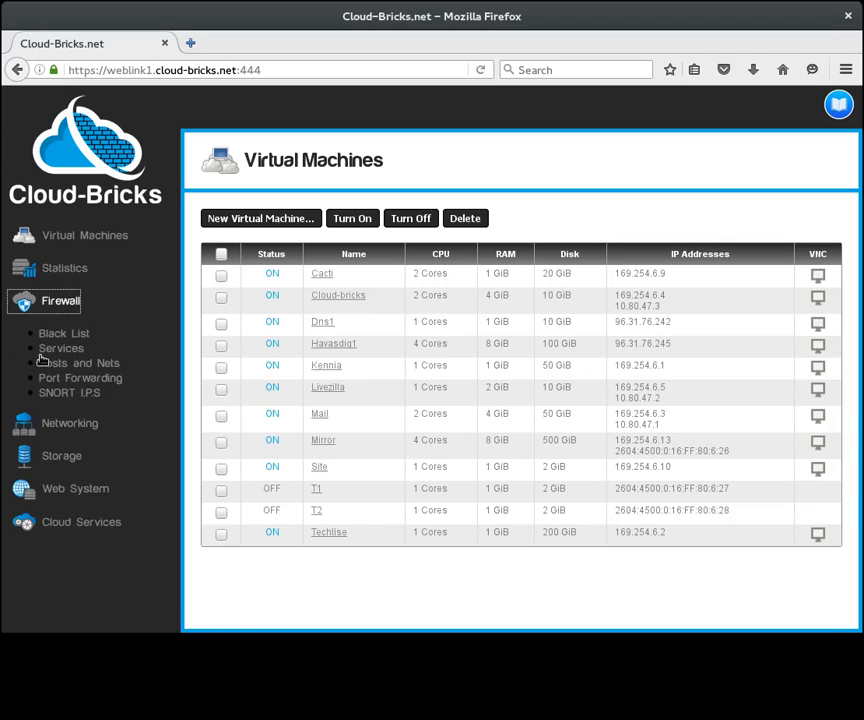
pyautogui.click(69, 428)
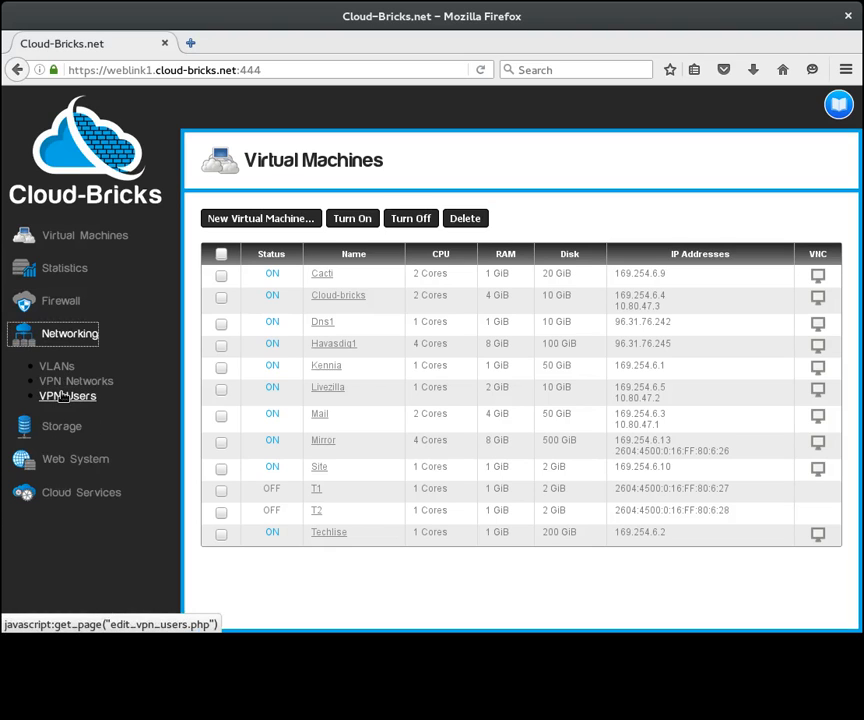
pyautogui.click(80, 430)
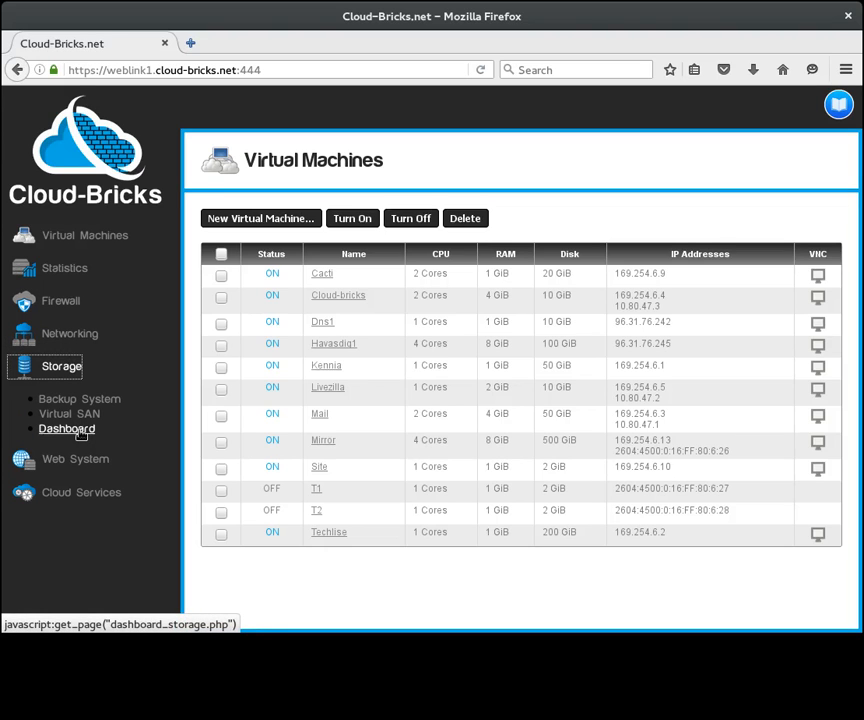
pyautogui.click(60, 458)
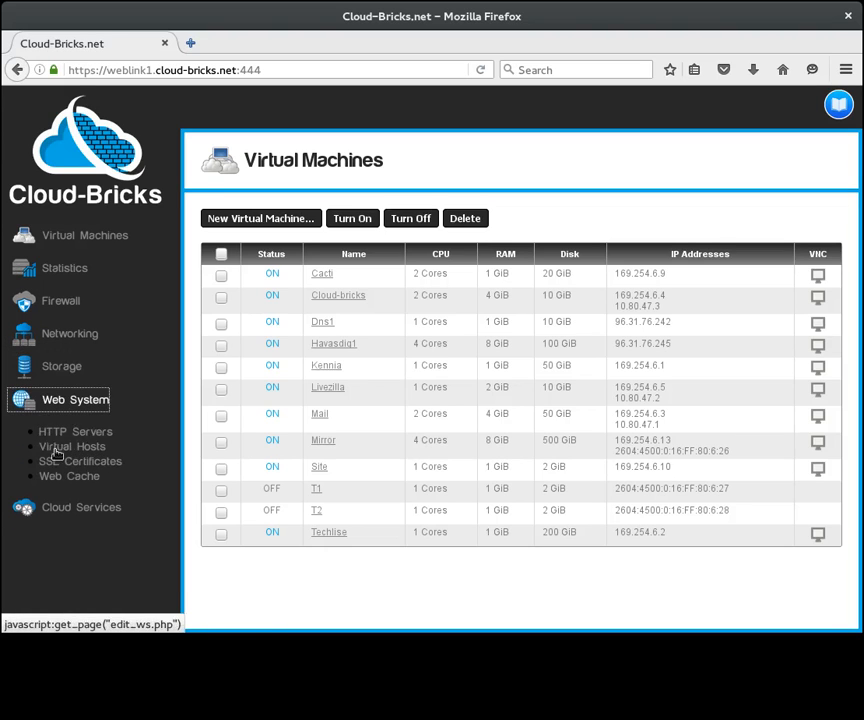
pyautogui.click(50, 507)
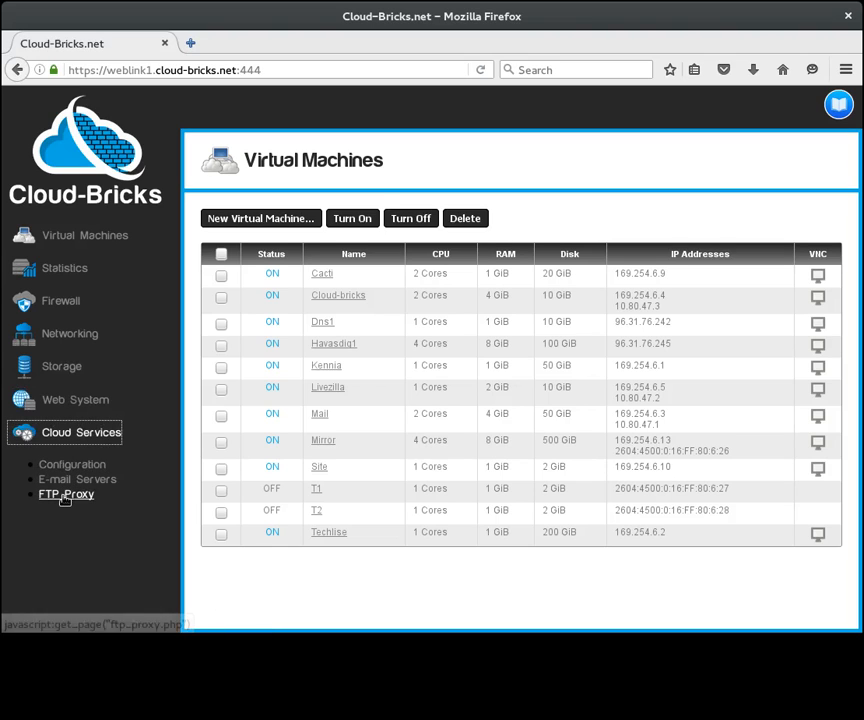